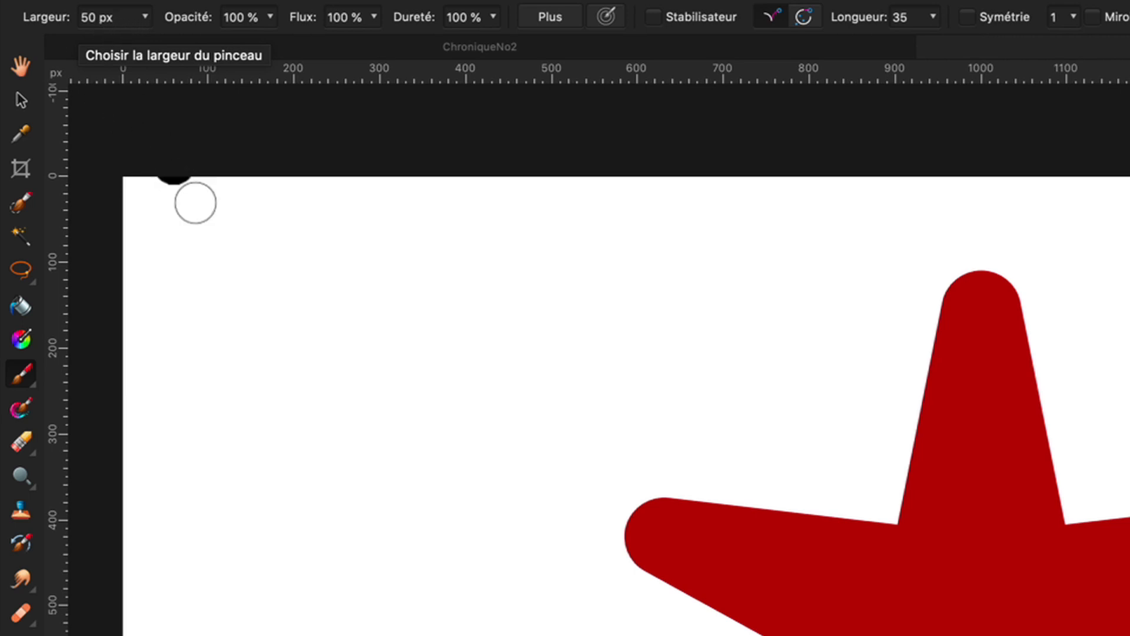
Paint a straight horizontal black stroke about 360 px long near the canvas's upper-left area with the 50 px brush at 100% hardness
{"action": "left_click", "coordinate": [229, 256]}
{"action": "key", "text": "super+z"}
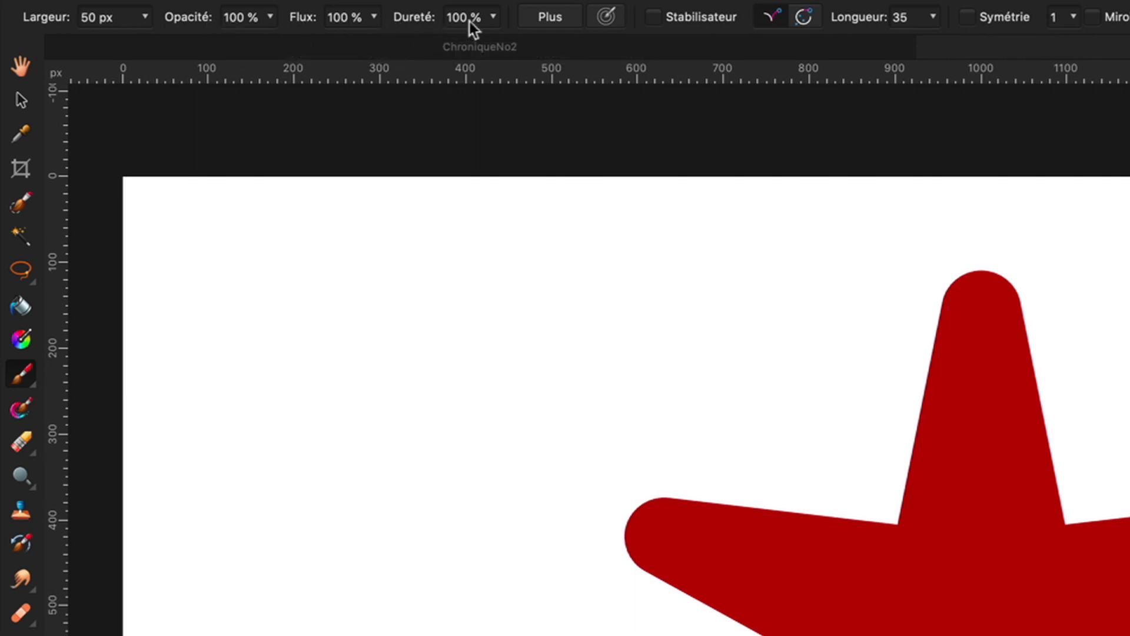
{"action": "left_click", "coordinate": [394, 290]}
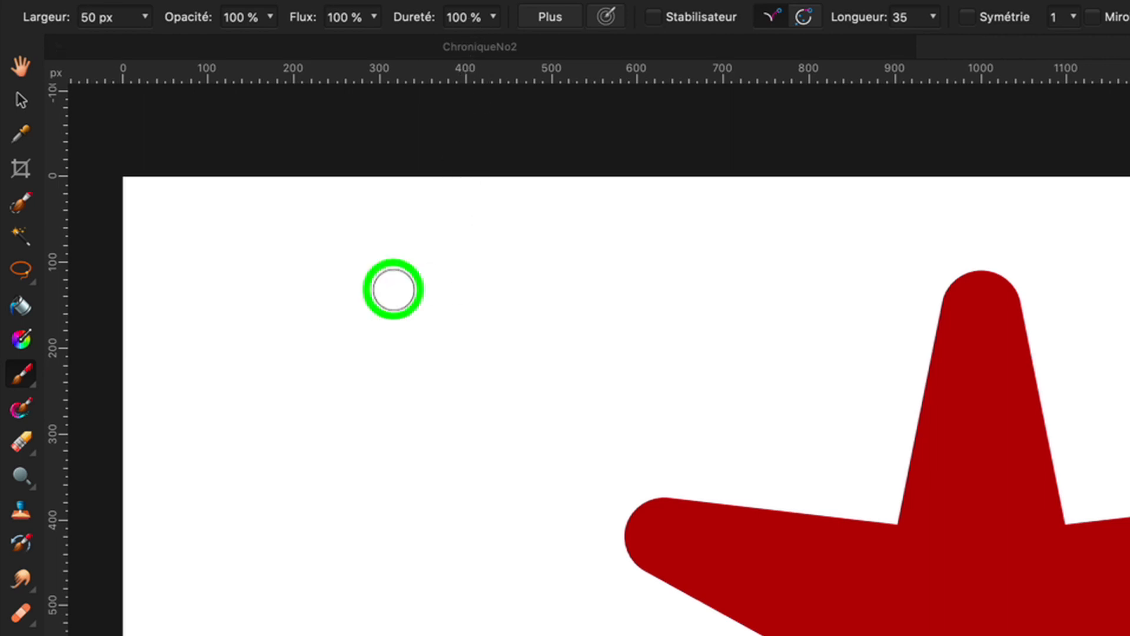
{"action": "left_click_drag", "start_coordinate": [394, 290], "coordinate": [661, 289]}
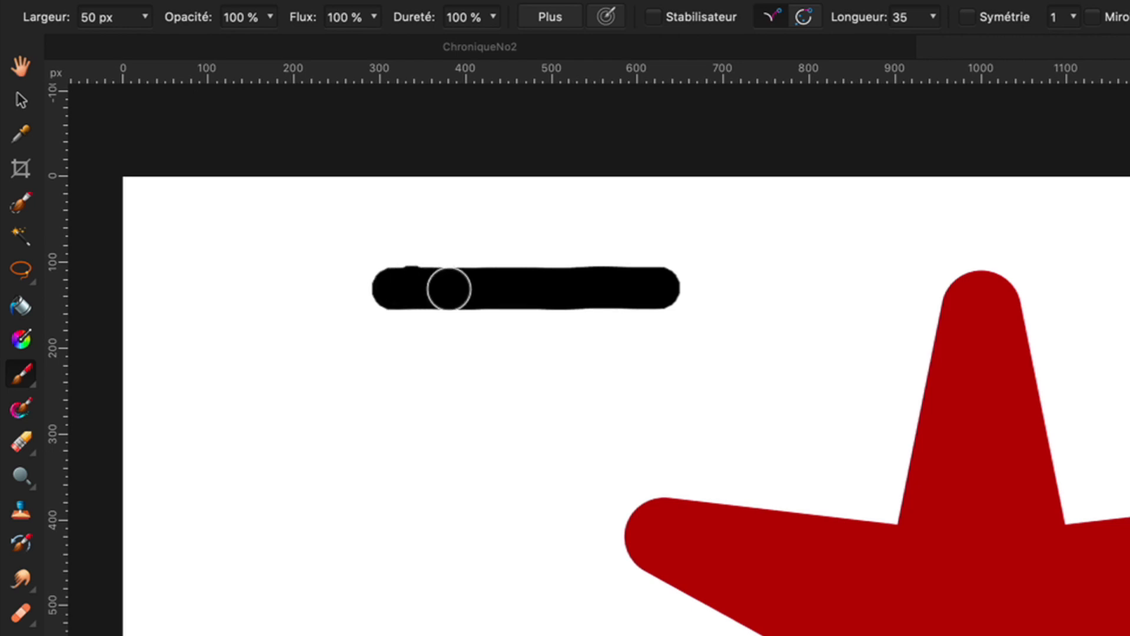
{"action": "left_click_drag", "start_coordinate": [473, 245], "coordinate": [471, 229]}
{"action": "key", "text": "super+z"}
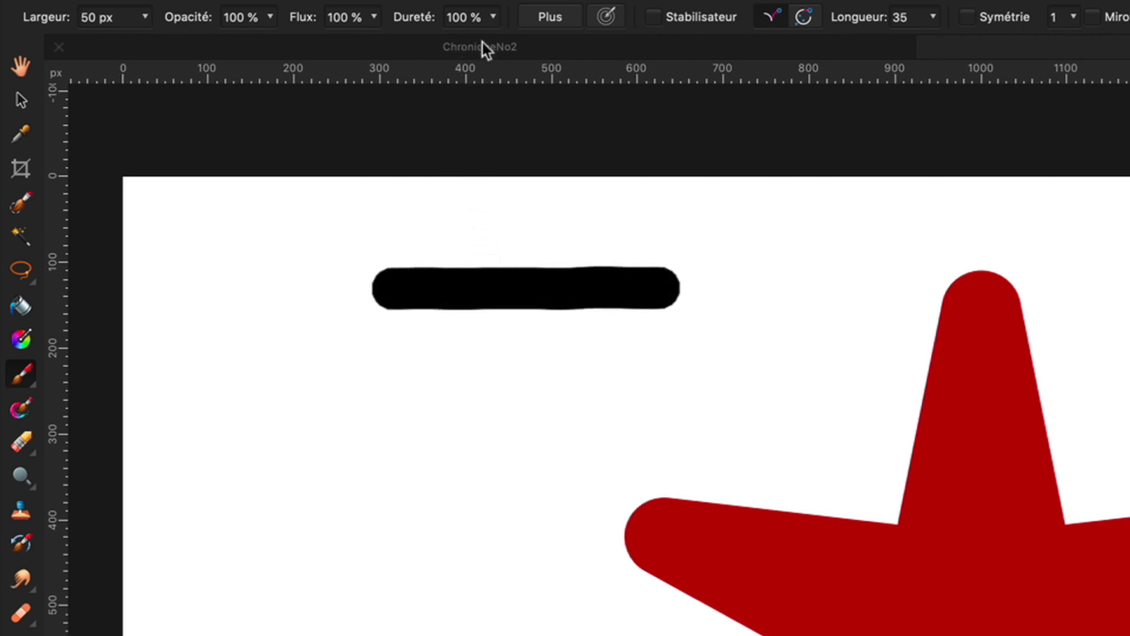
Set the brush hardness to 30% and paint a horizontal black stroke just below the first one
{"action": "left_click", "coordinate": [495, 15]}
{"action": "left_click_drag", "start_coordinate": [494, 44], "coordinate": [356, 43]}
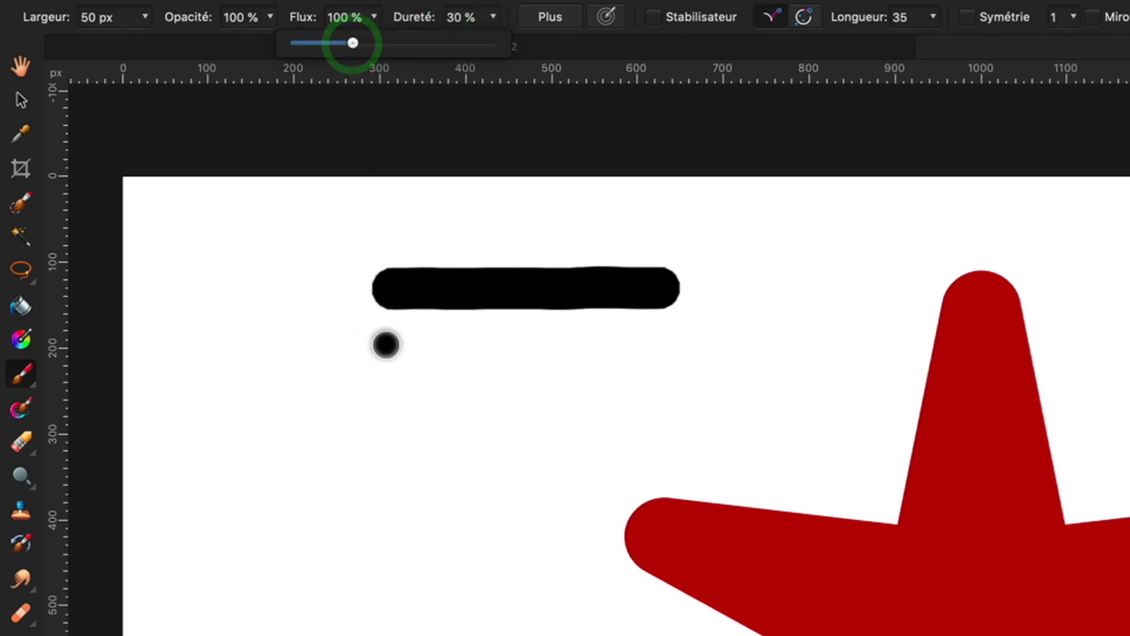
{"action": "left_click", "coordinate": [403, 346]}
{"action": "left_click_drag", "start_coordinate": [404, 346], "coordinate": [656, 346]}
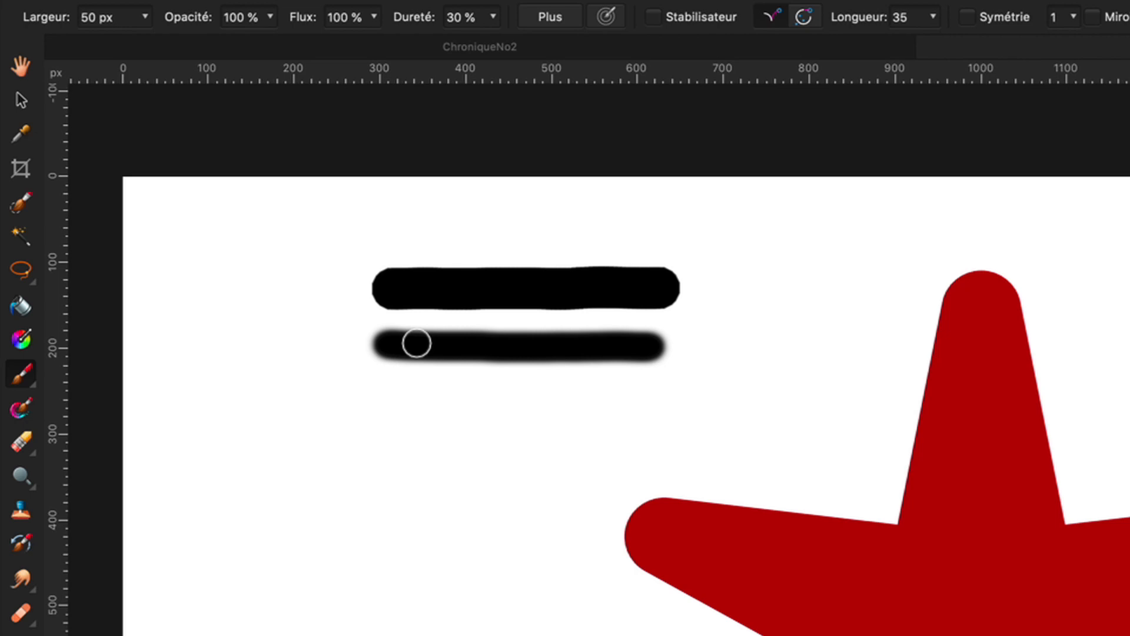
Paint a third black stroke at 0% hardness below the others, and undo both soft-edged strokes
{"action": "left_click", "coordinate": [493, 16]}
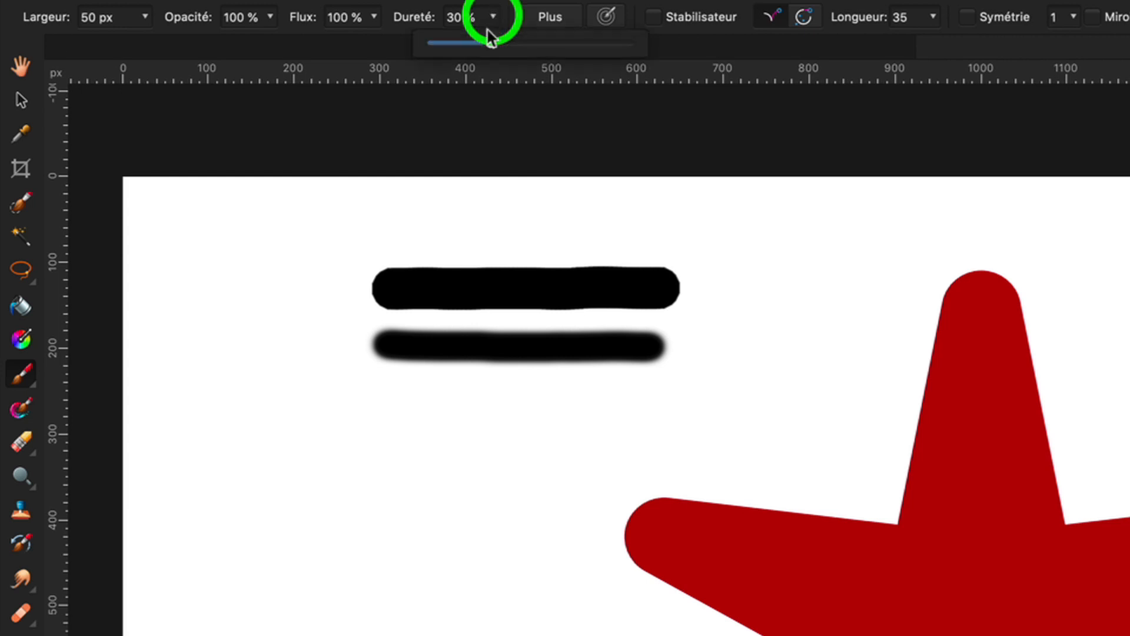
{"action": "left_click_drag", "start_coordinate": [487, 41], "coordinate": [432, 43]}
{"action": "mouse_move", "coordinate": [384, 394]}
{"action": "left_mouse_down"}
{"action": "mouse_move", "coordinate": [631, 401]}
{"action": "mouse_move", "coordinate": [387, 399]}
{"action": "left_mouse_up"}
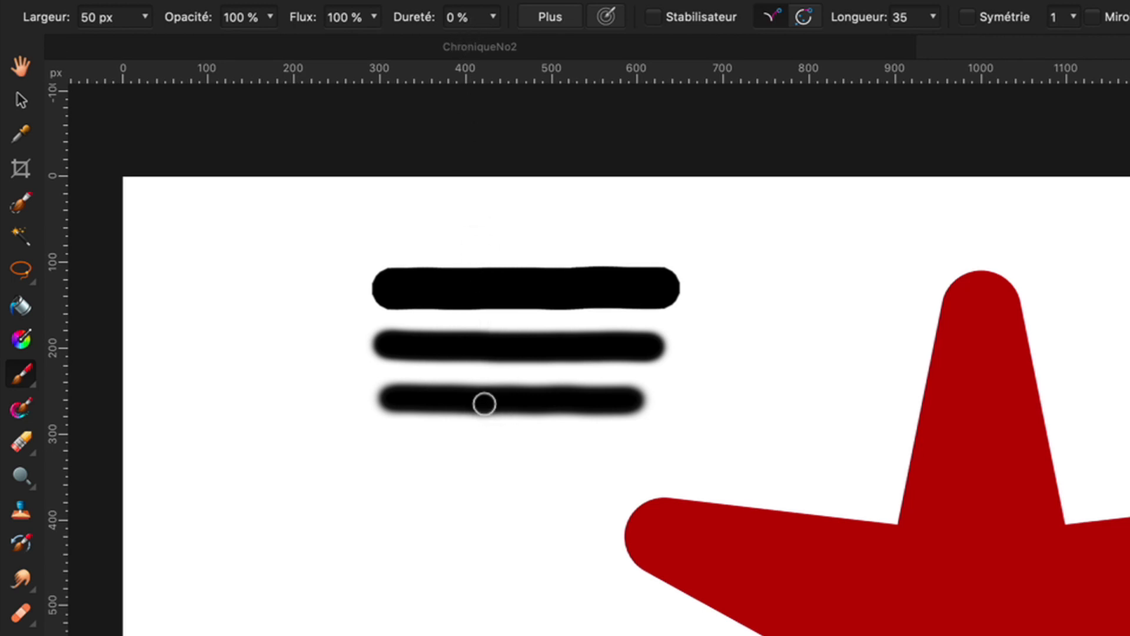
{"action": "key", "text": "super+z"}
{"action": "key", "text": "super+z"}
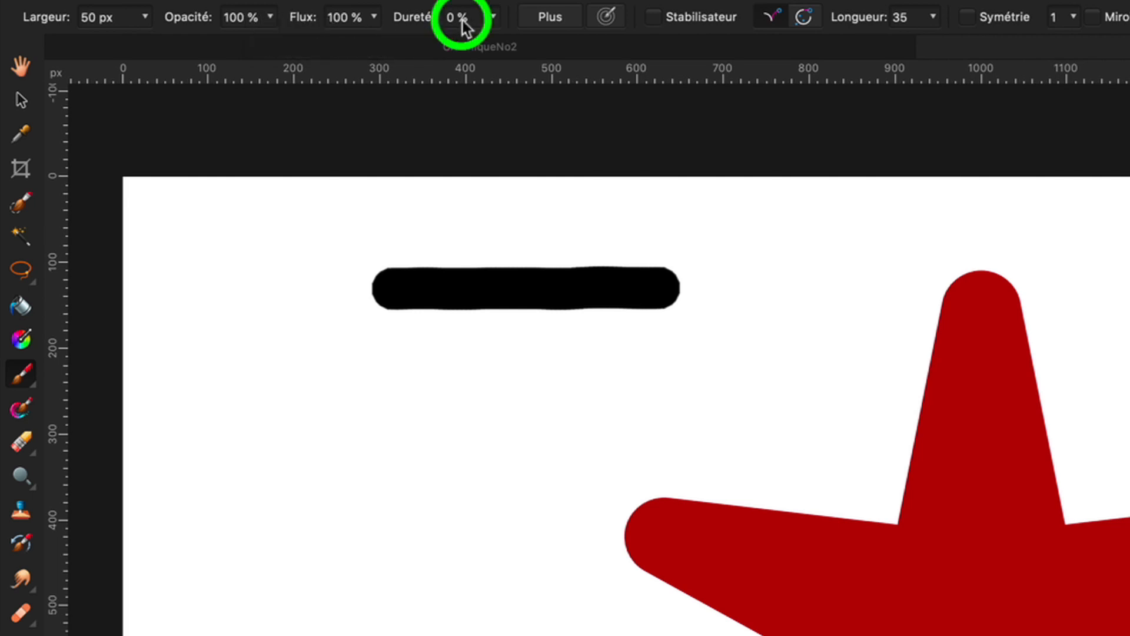
Set the brush hardness to 81% and paint a horizontal black stroke about 350 px long below the first one
{"action": "left_click", "coordinate": [493, 18]}
{"action": "left_click_drag", "start_coordinate": [495, 43], "coordinate": [649, 44]}
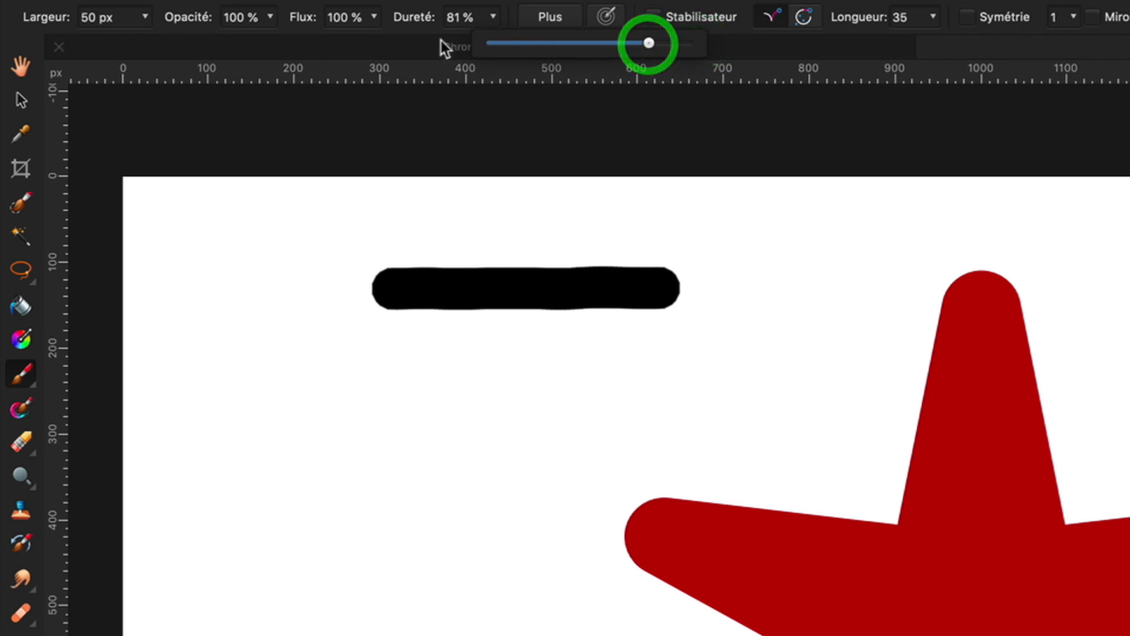
{"action": "left_click", "coordinate": [201, 21]}
{"action": "left_click", "coordinate": [303, 417]}
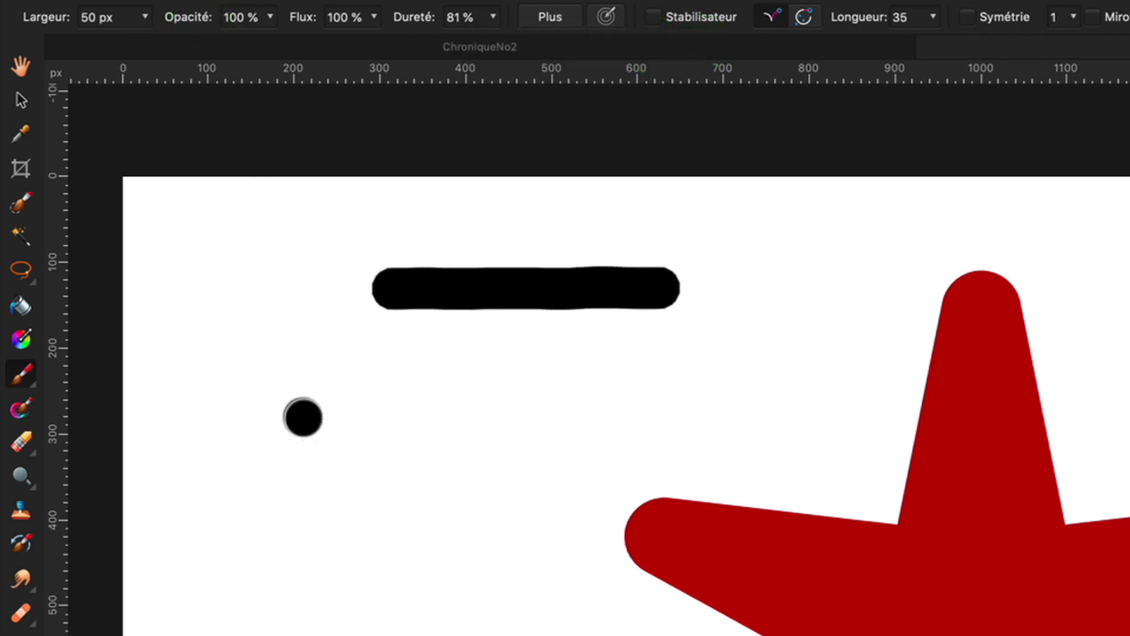
{"action": "key", "text": "super+z"}
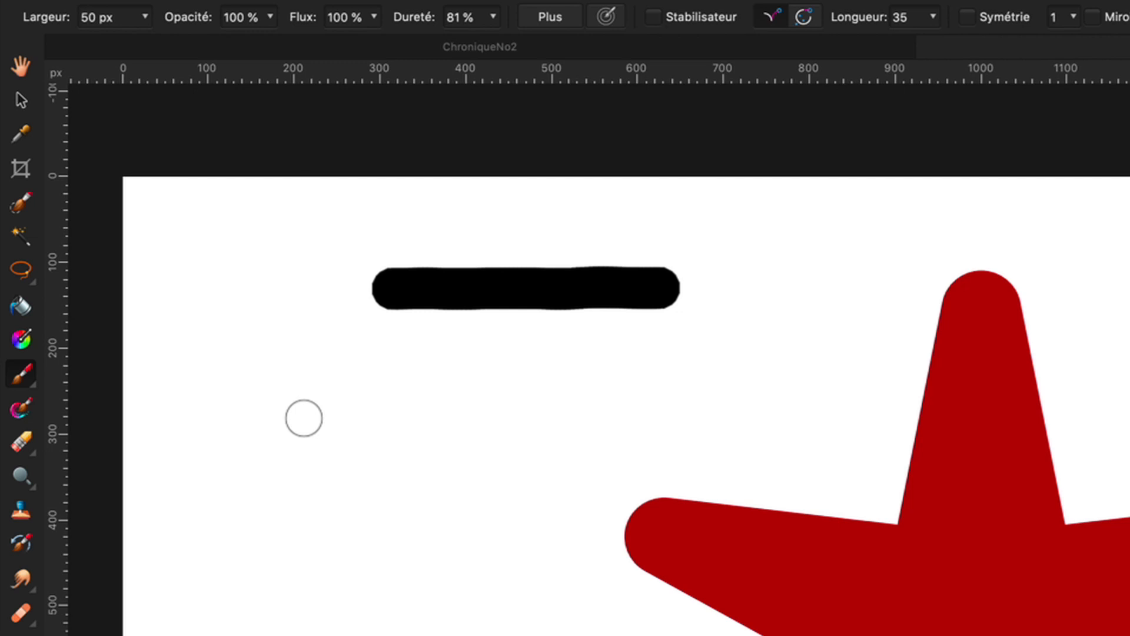
{"action": "scroll", "coordinate": [304, 418], "scroll_direction": "left", "scroll_amount": 3}
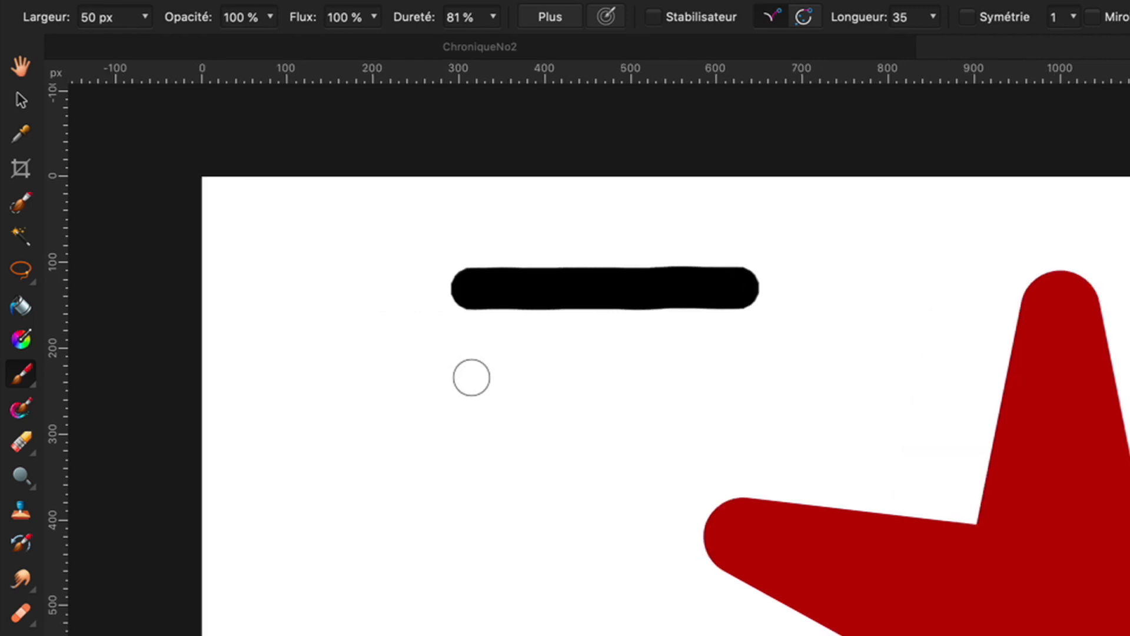
{"action": "left_click_drag", "start_coordinate": [471, 377], "coordinate": [732, 374]}
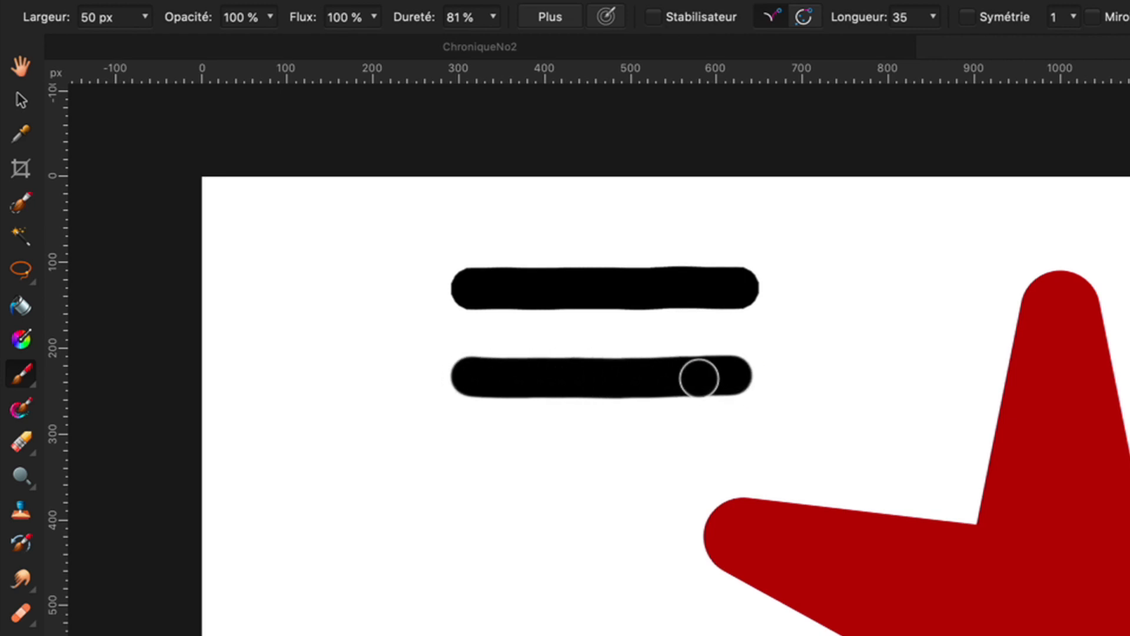
Set the brush opacity to 51% and paint a horizontal stroke about 350 px long below the second black one
{"action": "left_click", "coordinate": [266, 18]}
{"action": "left_click_drag", "start_coordinate": [265, 43], "coordinate": [167, 43]}
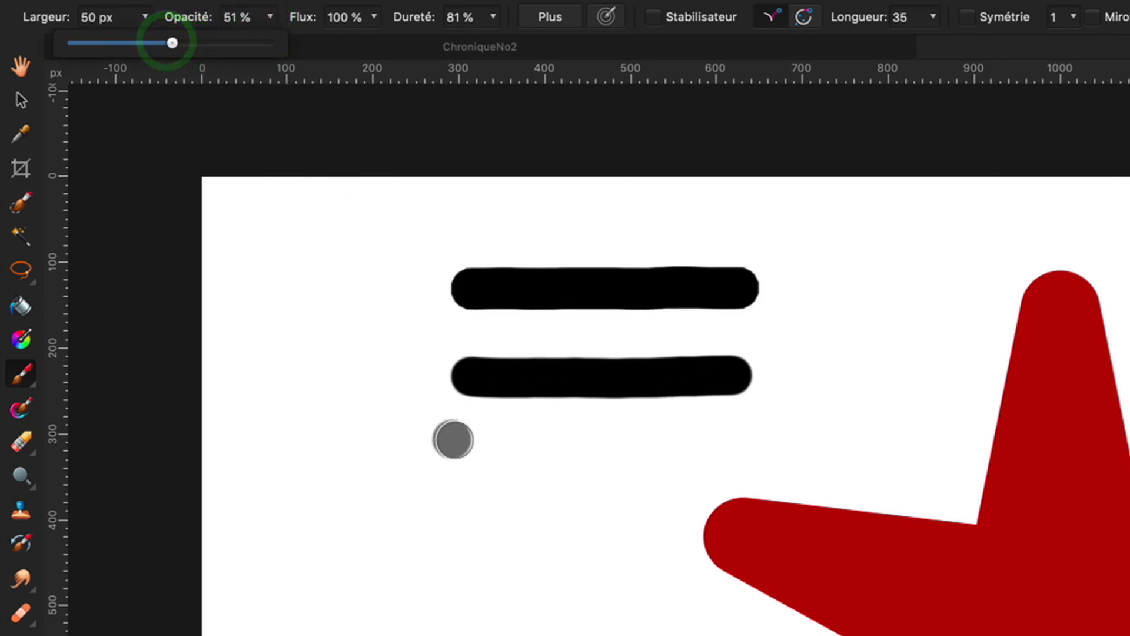
{"action": "left_click_drag", "start_coordinate": [463, 442], "coordinate": [731, 439]}
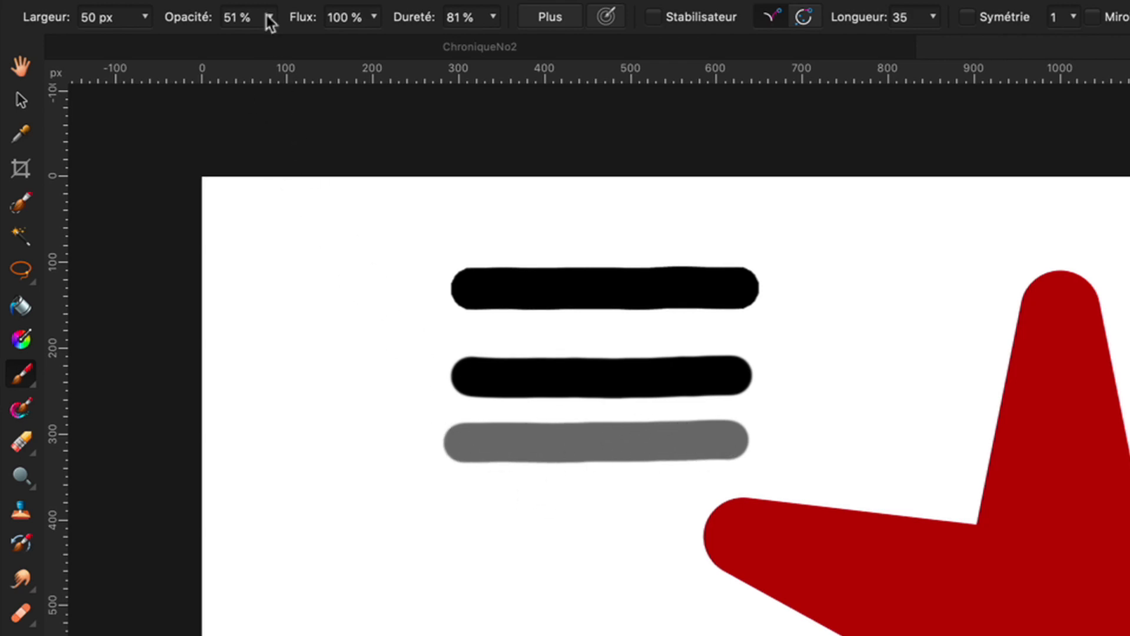
Paint a horizontal stroke at 14% opacity below the 51% one, and darken it with repeated overlapping passes
{"action": "mouse_move", "coordinate": [268, 17]}
{"action": "left_mouse_down"}
{"action": "mouse_move", "coordinate": [266, 35]}
{"action": "mouse_move", "coordinate": [196, 43]}
{"action": "left_mouse_up"}
{"action": "left_click_drag", "start_coordinate": [464, 506], "coordinate": [688, 509]}
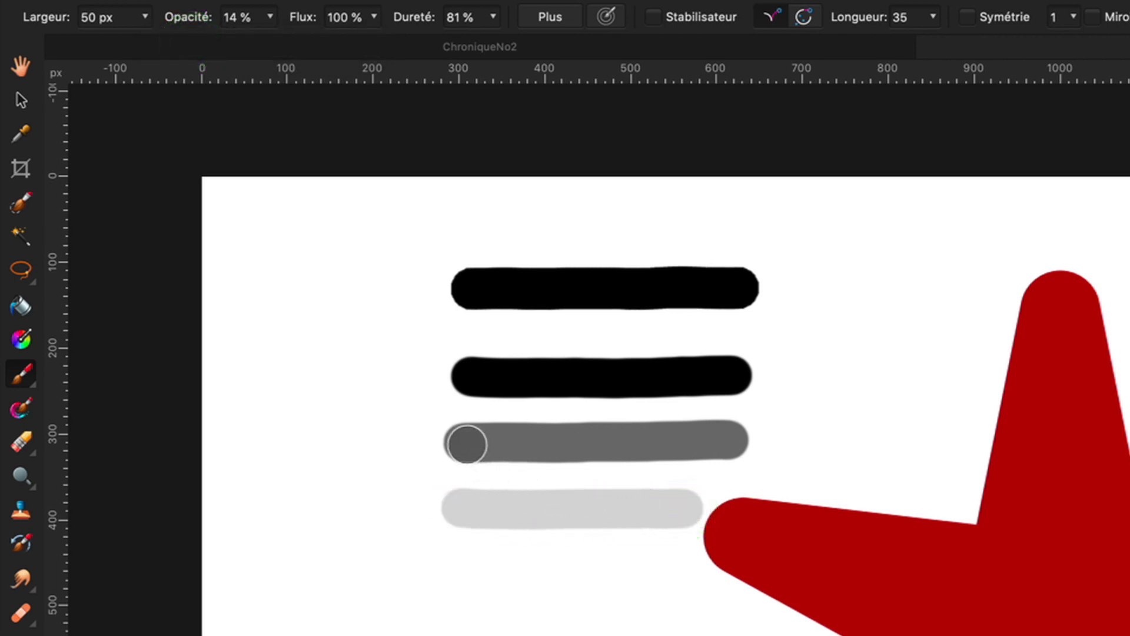
{"action": "left_click_drag", "start_coordinate": [461, 507], "coordinate": [688, 510]}
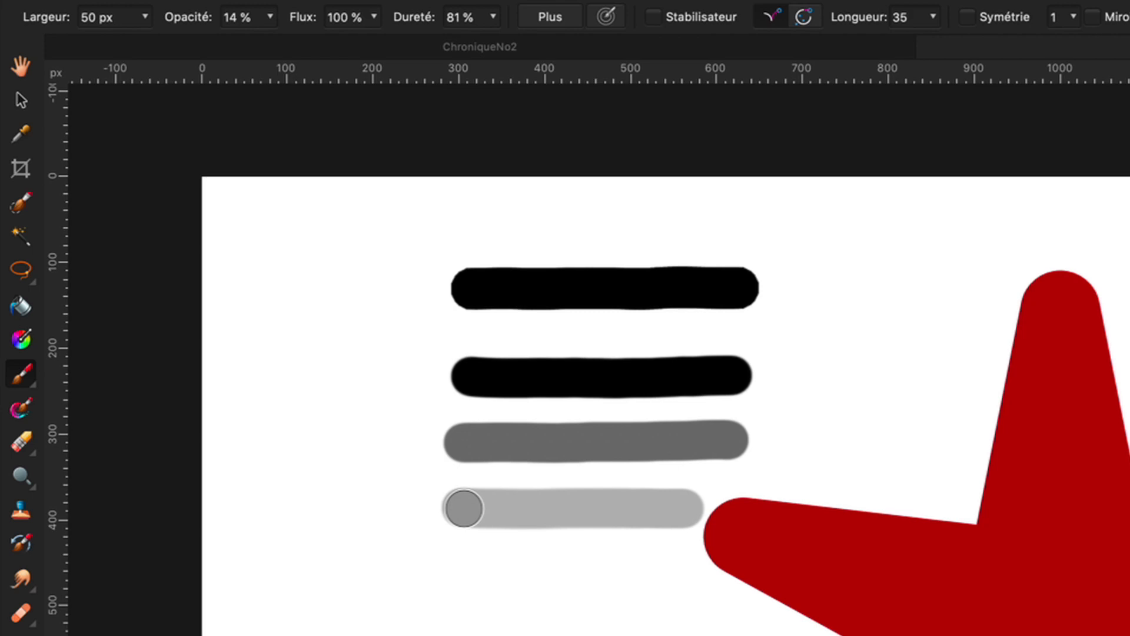
{"action": "left_click_drag", "start_coordinate": [464, 508], "coordinate": [679, 508]}
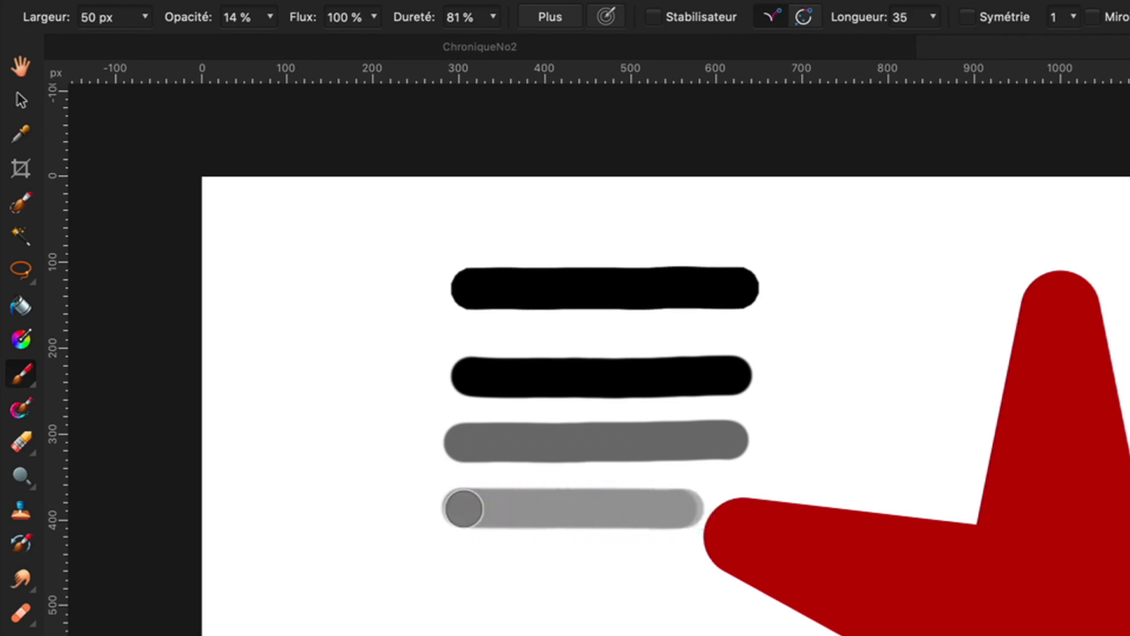
{"action": "left_click_drag", "start_coordinate": [464, 508], "coordinate": [547, 509]}
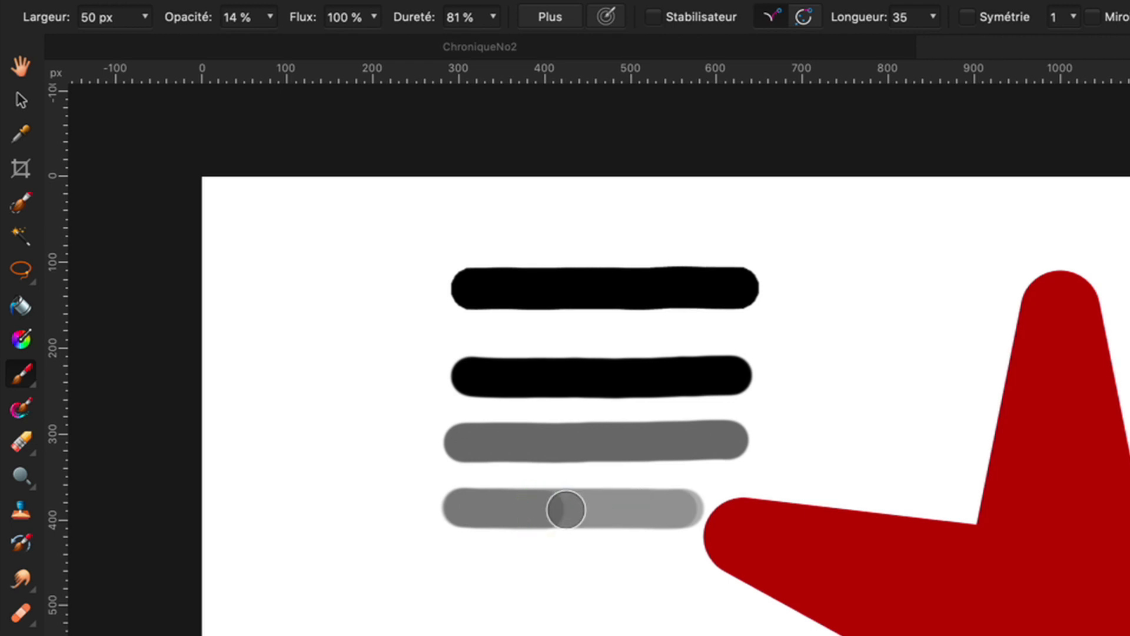
{"action": "left_click", "coordinate": [678, 508]}
{"action": "mouse_move", "coordinate": [678, 508]}
{"action": "left_mouse_down"}
{"action": "mouse_move", "coordinate": [467, 506]}
{"action": "mouse_move", "coordinate": [701, 502]}
{"action": "mouse_move", "coordinate": [472, 510]}
{"action": "mouse_move", "coordinate": [631, 507]}
{"action": "mouse_move", "coordinate": [522, 512]}
{"action": "mouse_move", "coordinate": [614, 507]}
{"action": "mouse_move", "coordinate": [548, 518]}
{"action": "left_mouse_up"}
Paint another 14% opacity stroke below the layered one, moving back and forth, and cover it with a second continuous pass
{"action": "mouse_move", "coordinate": [458, 600]}
{"action": "left_mouse_down"}
{"action": "mouse_move", "coordinate": [683, 591]}
{"action": "mouse_move", "coordinate": [444, 596]}
{"action": "mouse_move", "coordinate": [682, 595]}
{"action": "mouse_move", "coordinate": [460, 594]}
{"action": "mouse_move", "coordinate": [677, 591]}
{"action": "mouse_move", "coordinate": [454, 586]}
{"action": "left_mouse_up"}
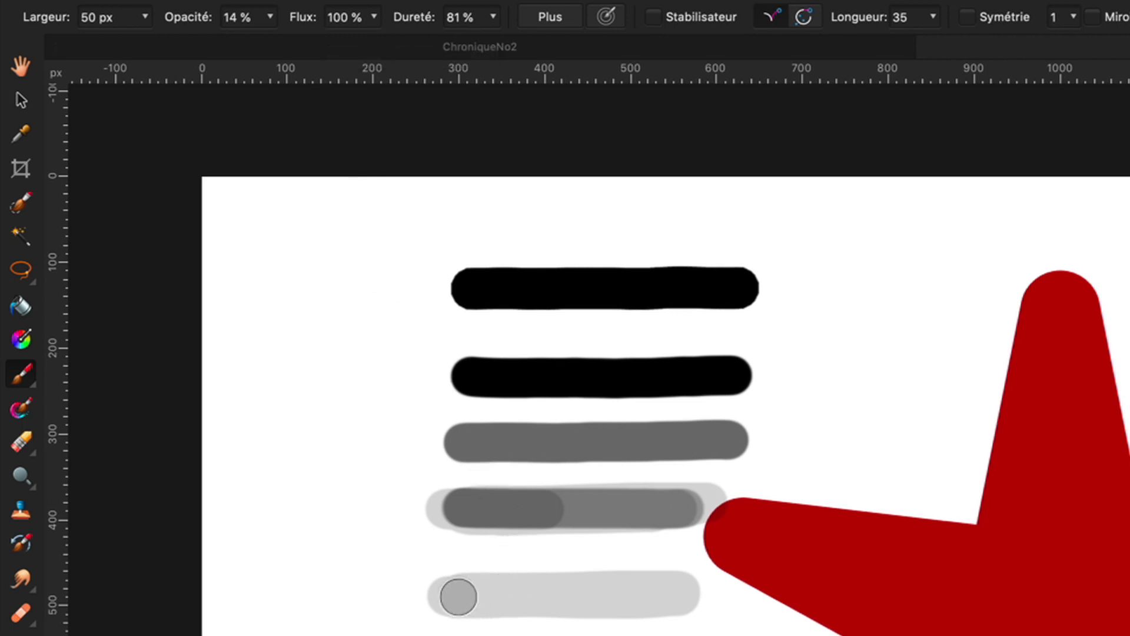
{"action": "left_click", "coordinate": [451, 596]}
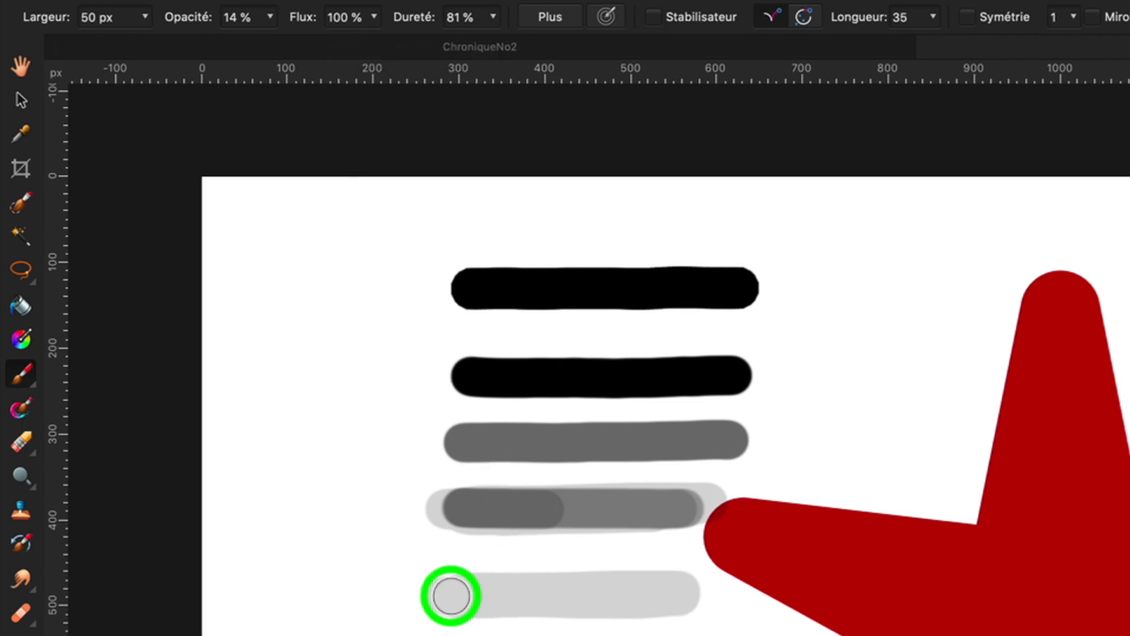
{"action": "left_click_drag", "start_coordinate": [452, 595], "coordinate": [680, 597]}
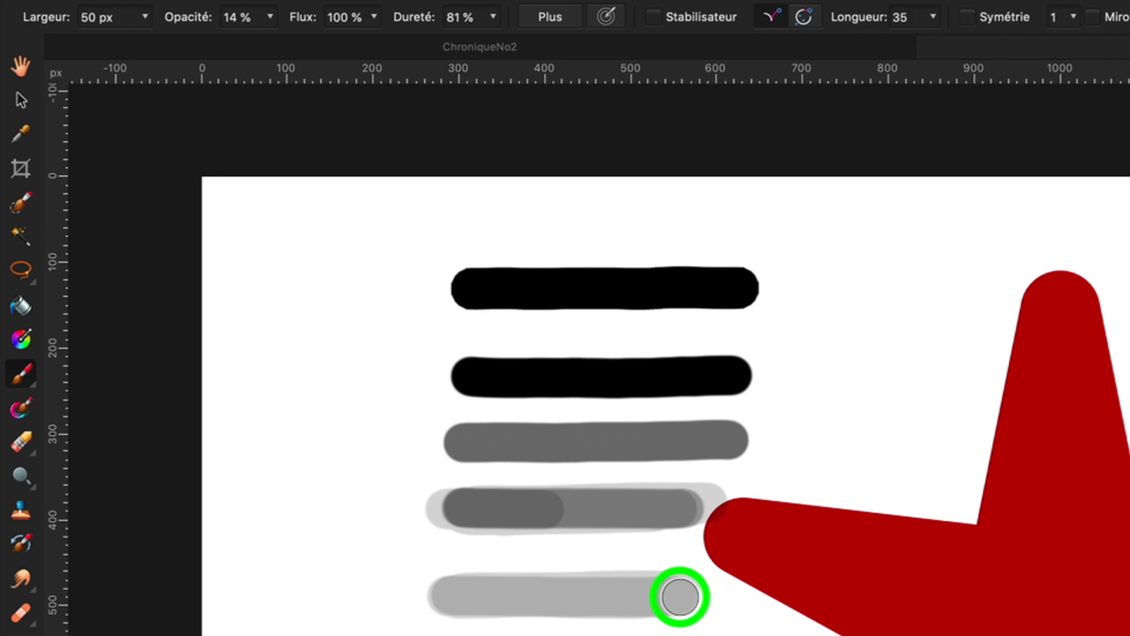
{"action": "mouse_move", "coordinate": [680, 596]}
{"action": "left_mouse_down"}
{"action": "mouse_move", "coordinate": [482, 602]}
{"action": "mouse_move", "coordinate": [680, 597]}
{"action": "mouse_move", "coordinate": [440, 595]}
{"action": "mouse_move", "coordinate": [662, 596]}
{"action": "mouse_move", "coordinate": [494, 602]}
{"action": "left_mouse_up"}
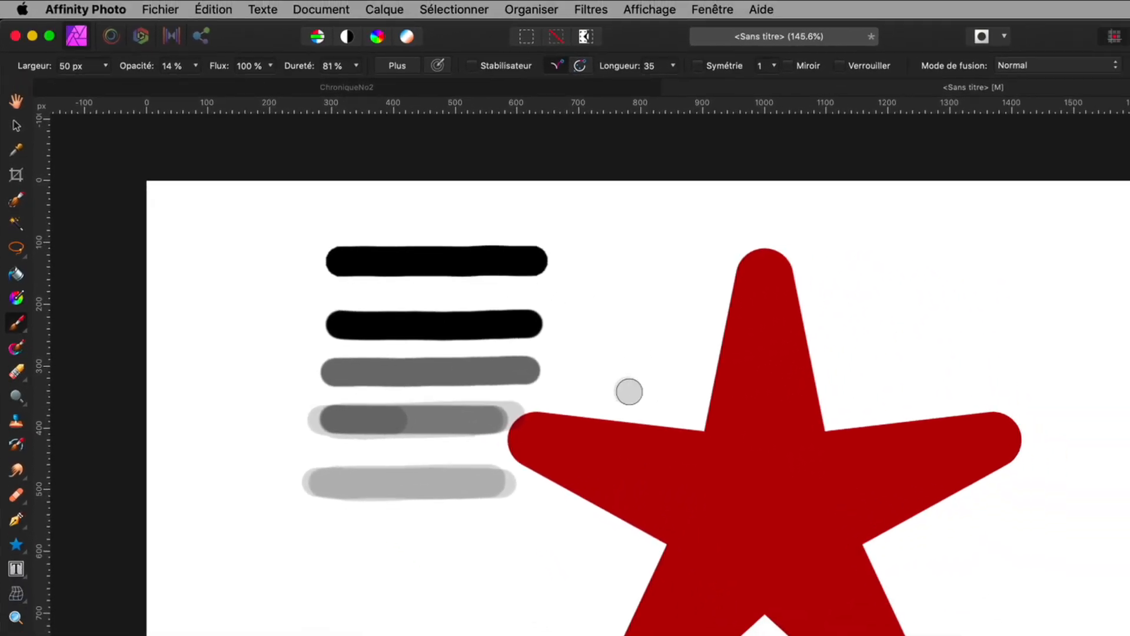
Paint several overlapping 14% opacity patches, each smaller than the previous, over the red star's left arm
{"action": "mouse_move", "coordinate": [629, 391]}
{"action": "left_mouse_down"}
{"action": "mouse_move", "coordinate": [598, 512]}
{"action": "mouse_move", "coordinate": [577, 551]}
{"action": "mouse_move", "coordinate": [626, 390]}
{"action": "mouse_move", "coordinate": [567, 545]}
{"action": "mouse_move", "coordinate": [626, 393]}
{"action": "mouse_move", "coordinate": [611, 502]}
{"action": "mouse_move", "coordinate": [619, 476]}
{"action": "left_mouse_up"}
{"action": "mouse_move", "coordinate": [628, 395]}
{"action": "left_mouse_down"}
{"action": "mouse_move", "coordinate": [621, 507]}
{"action": "mouse_move", "coordinate": [612, 534]}
{"action": "mouse_move", "coordinate": [571, 558]}
{"action": "mouse_move", "coordinate": [573, 451]}
{"action": "mouse_move", "coordinate": [608, 390]}
{"action": "mouse_move", "coordinate": [601, 474]}
{"action": "left_mouse_up"}
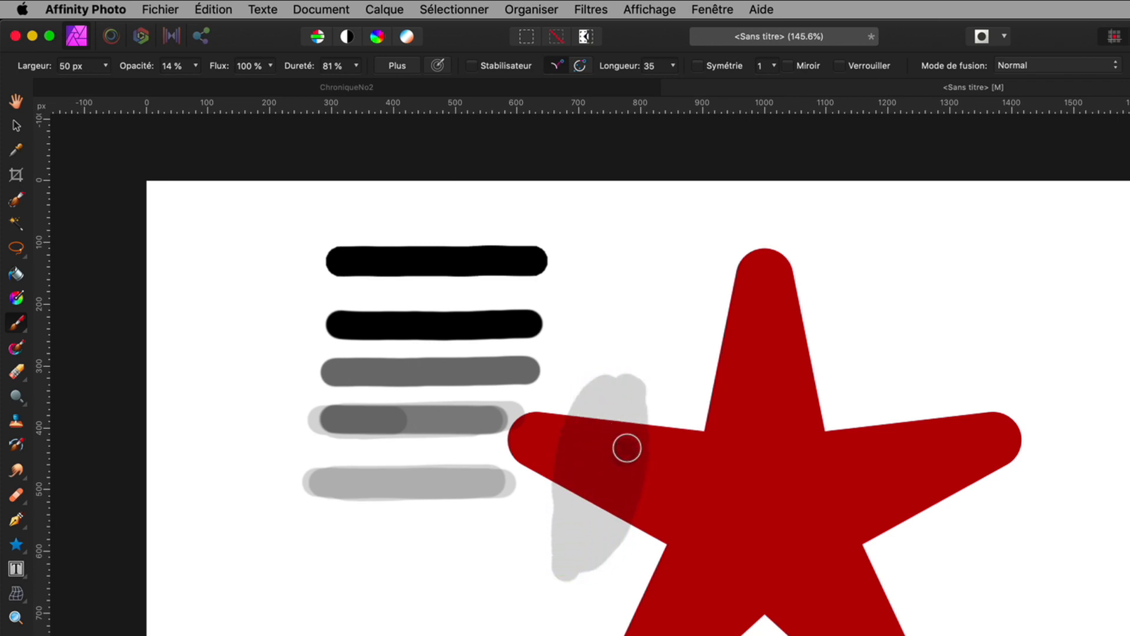
{"action": "mouse_move", "coordinate": [601, 400]}
{"action": "left_mouse_down"}
{"action": "mouse_move", "coordinate": [577, 500]}
{"action": "mouse_move", "coordinate": [594, 501]}
{"action": "mouse_move", "coordinate": [608, 483]}
{"action": "mouse_move", "coordinate": [622, 411]}
{"action": "mouse_move", "coordinate": [609, 412]}
{"action": "mouse_move", "coordinate": [594, 452]}
{"action": "mouse_move", "coordinate": [593, 490]}
{"action": "mouse_move", "coordinate": [613, 424]}
{"action": "mouse_move", "coordinate": [587, 464]}
{"action": "mouse_move", "coordinate": [606, 455]}
{"action": "mouse_move", "coordinate": [570, 476]}
{"action": "mouse_move", "coordinate": [603, 419]}
{"action": "mouse_move", "coordinate": [612, 467]}
{"action": "mouse_move", "coordinate": [580, 480]}
{"action": "mouse_move", "coordinate": [591, 449]}
{"action": "left_mouse_up"}
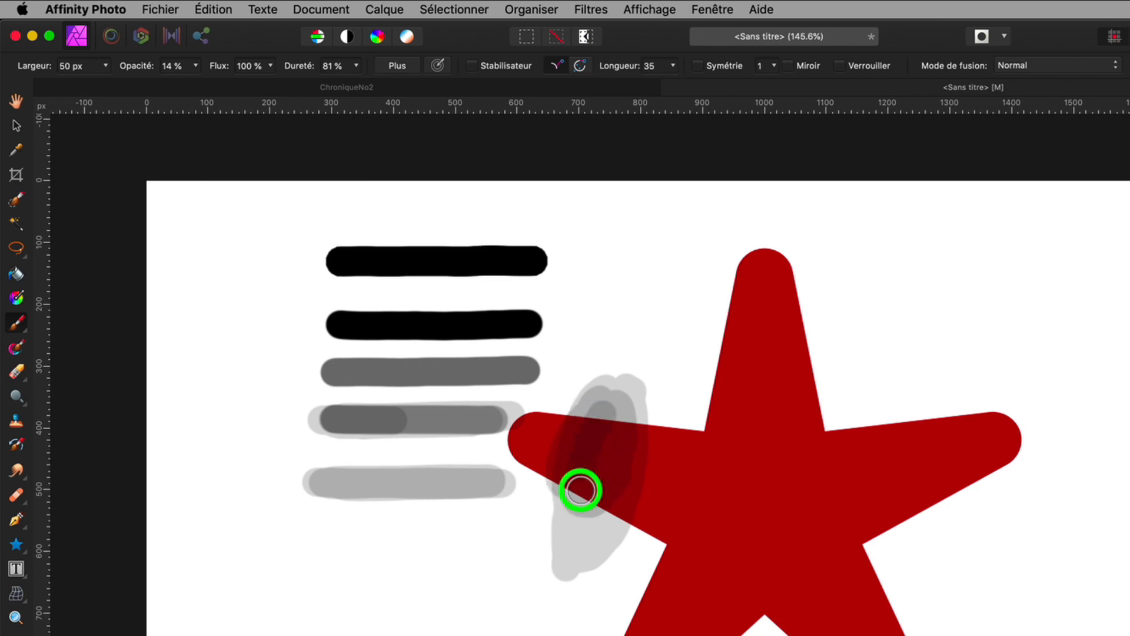
{"action": "mouse_move", "coordinate": [581, 489]}
{"action": "left_mouse_down"}
{"action": "mouse_move", "coordinate": [595, 443]}
{"action": "mouse_move", "coordinate": [589, 456]}
{"action": "left_mouse_up"}
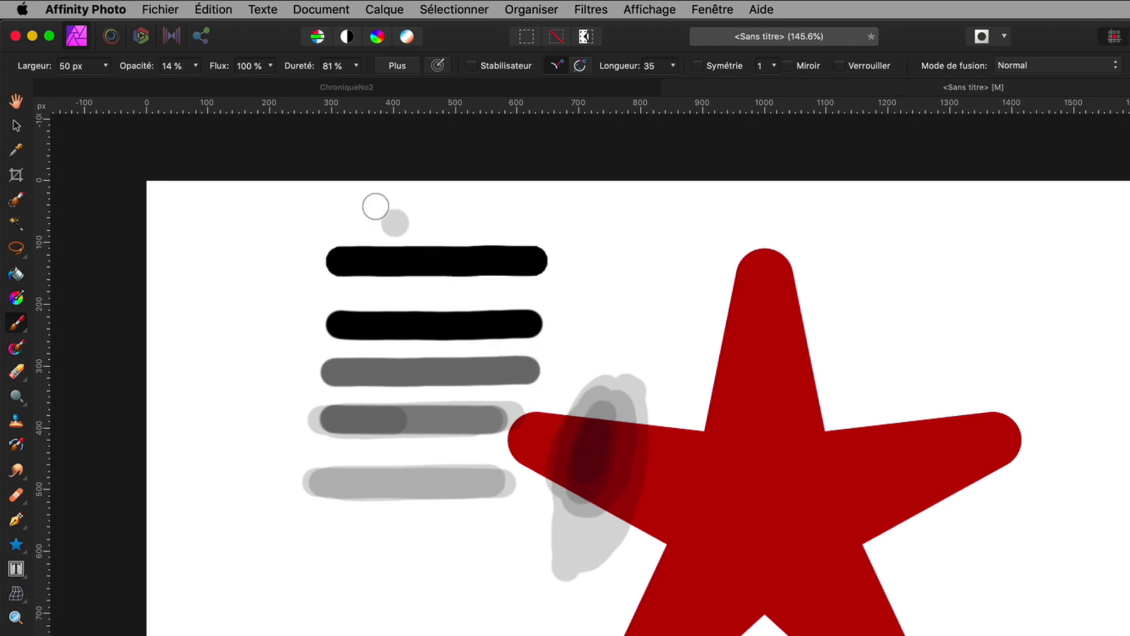
Set the brush to 51% opacity and 19% flow, and paint a rounded blob with a horizontal tail below the lowest stroke
{"action": "left_click", "coordinate": [196, 66]}
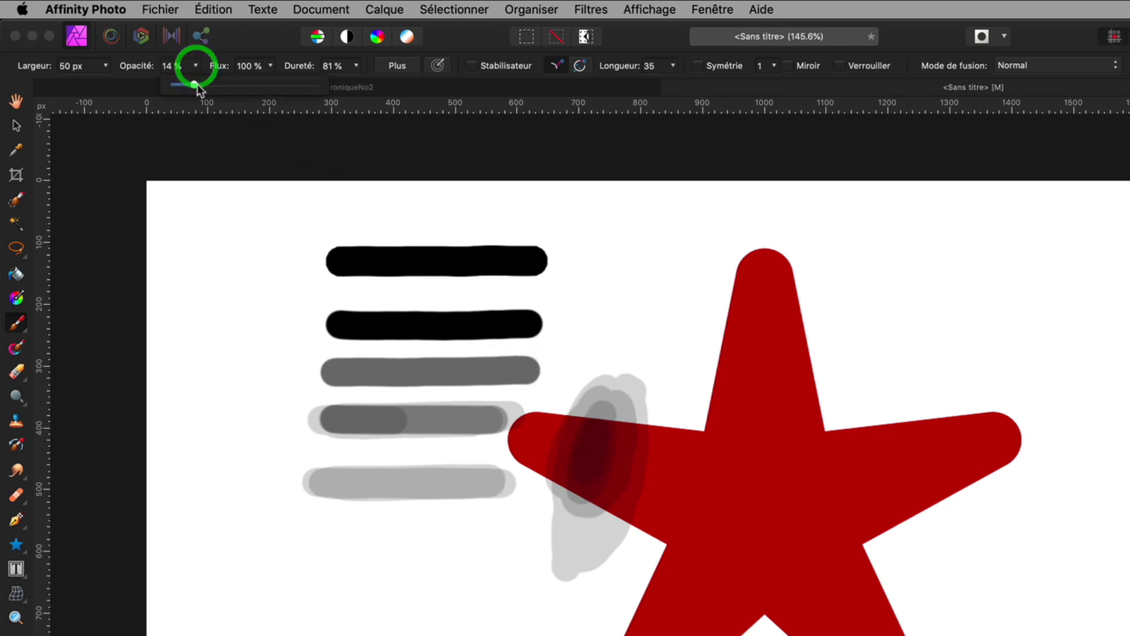
{"action": "left_click_drag", "start_coordinate": [198, 85], "coordinate": [161, 87]}
{"action": "left_click", "coordinate": [269, 66]}
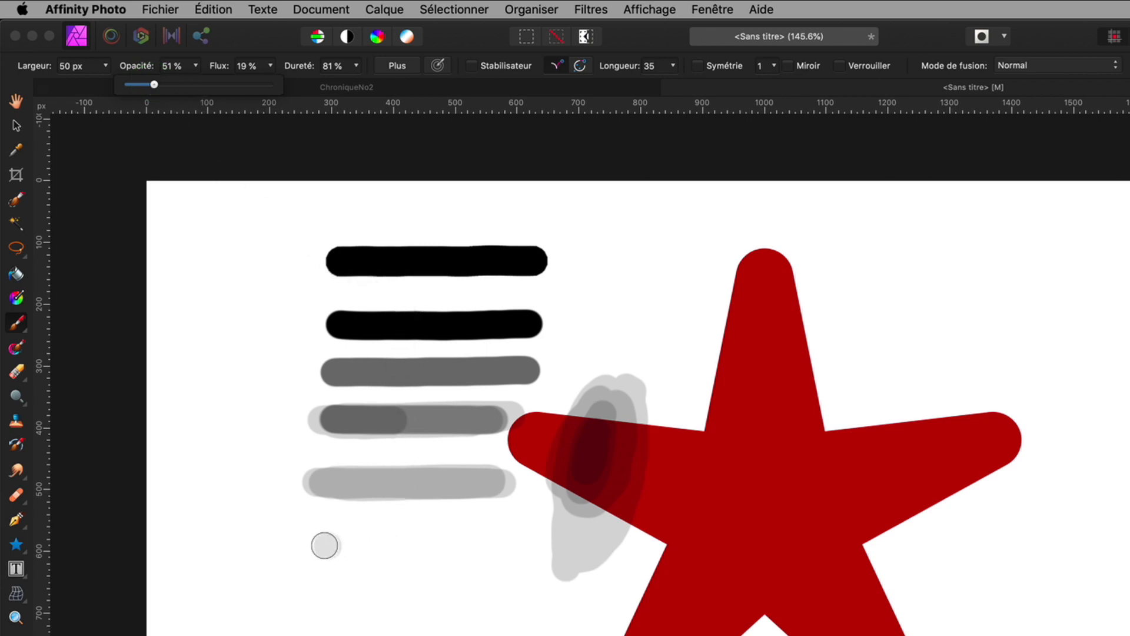
{"action": "left_click", "coordinate": [323, 545]}
{"action": "mouse_move", "coordinate": [324, 545]}
{"action": "left_mouse_down"}
{"action": "mouse_move", "coordinate": [491, 544]}
{"action": "mouse_move", "coordinate": [320, 545]}
{"action": "mouse_move", "coordinate": [401, 544]}
{"action": "mouse_move", "coordinate": [319, 544]}
{"action": "mouse_move", "coordinate": [403, 540]}
{"action": "mouse_move", "coordinate": [380, 532]}
{"action": "mouse_move", "coordinate": [339, 535]}
{"action": "mouse_move", "coordinate": [406, 544]}
{"action": "mouse_move", "coordinate": [351, 538]}
{"action": "mouse_move", "coordinate": [392, 530]}
{"action": "mouse_move", "coordinate": [388, 547]}
{"action": "mouse_move", "coordinate": [358, 562]}
{"action": "mouse_move", "coordinate": [317, 548]}
{"action": "mouse_move", "coordinate": [363, 534]}
{"action": "mouse_move", "coordinate": [374, 557]}
{"action": "mouse_move", "coordinate": [353, 556]}
{"action": "mouse_move", "coordinate": [351, 534]}
{"action": "mouse_move", "coordinate": [374, 536]}
{"action": "mouse_move", "coordinate": [332, 559]}
{"action": "mouse_move", "coordinate": [381, 531]}
{"action": "mouse_move", "coordinate": [335, 555]}
{"action": "mouse_move", "coordinate": [350, 532]}
{"action": "mouse_move", "coordinate": [381, 545]}
{"action": "mouse_move", "coordinate": [348, 555]}
{"action": "mouse_move", "coordinate": [481, 543]}
{"action": "left_mouse_up"}
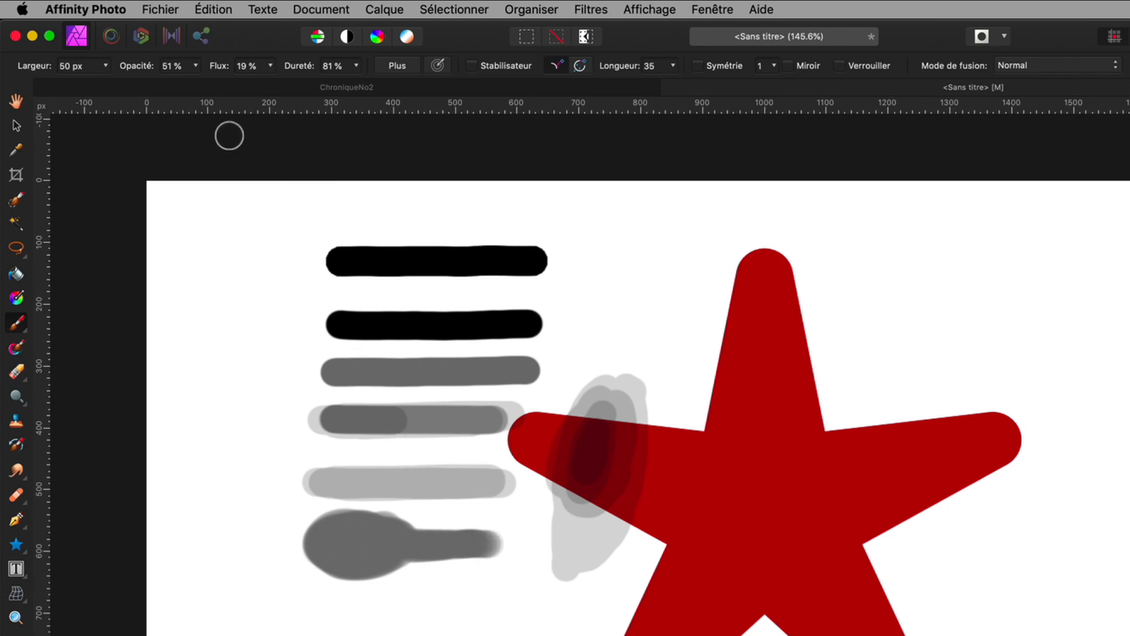
Set the brush opacity to 100% and open the flow setting
{"action": "left_click", "coordinate": [196, 66]}
{"action": "left_click_drag", "start_coordinate": [194, 84], "coordinate": [259, 87]}
{"action": "left_click", "coordinate": [270, 65]}
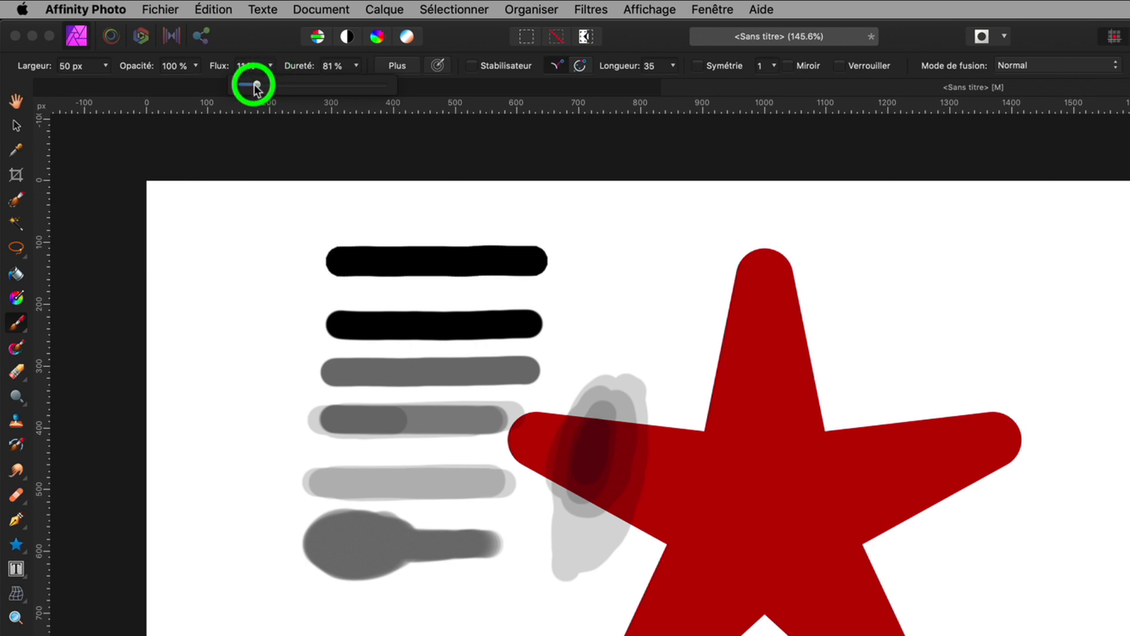